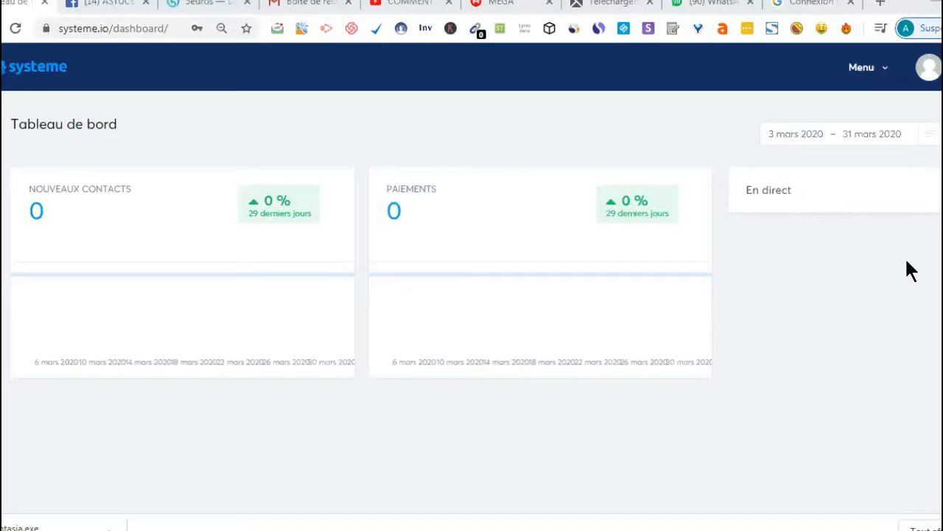
Step: Open the subscription change page and review the current Systeme.io plan and the available plans
{"action": "left_click", "coordinate": [888, 76]}
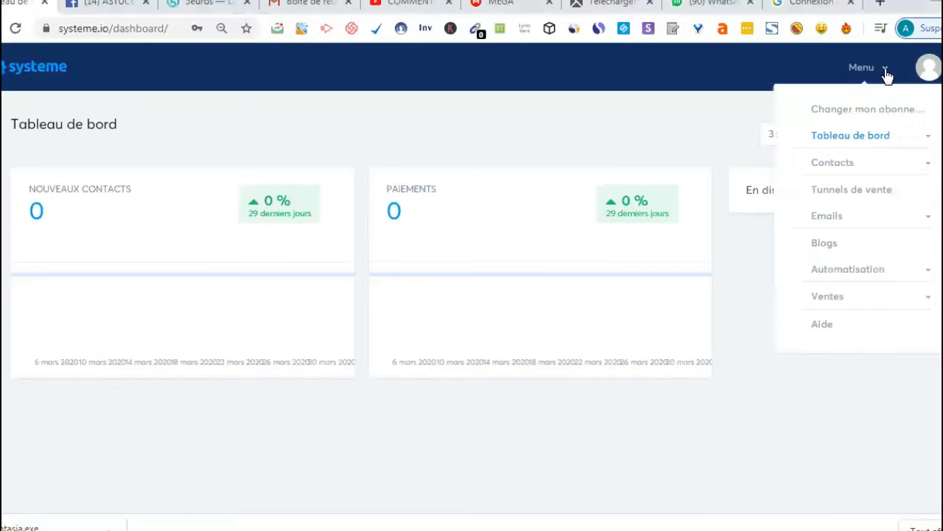
{"action": "left_click", "coordinate": [884, 76]}
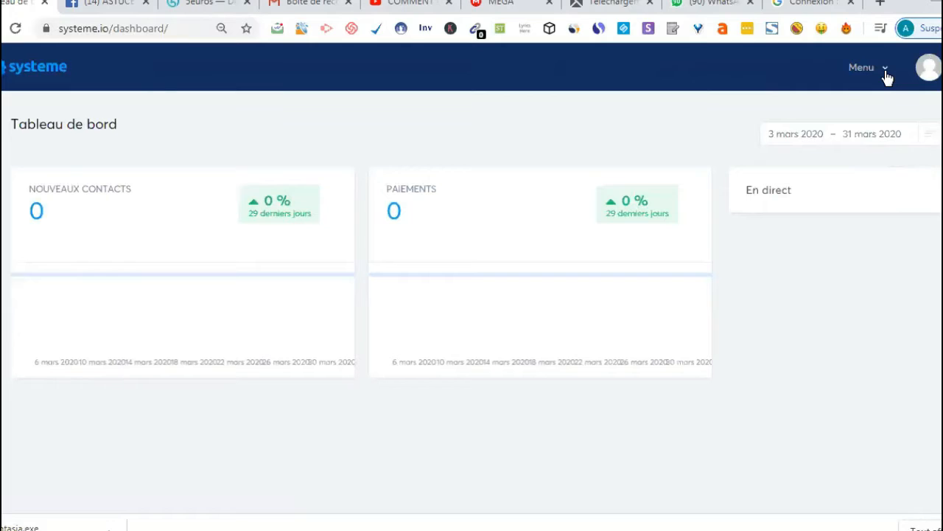
{"action": "left_click", "coordinate": [888, 76]}
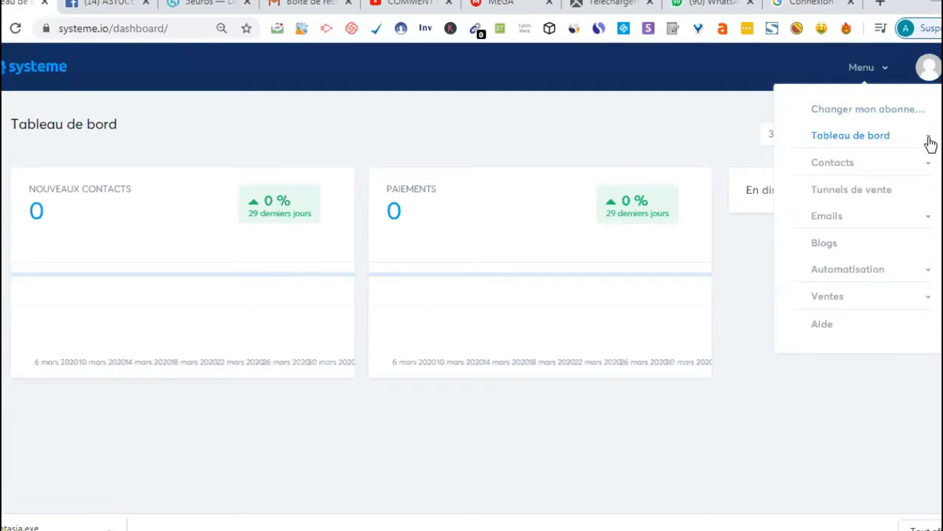
{"action": "left_click", "coordinate": [890, 116]}
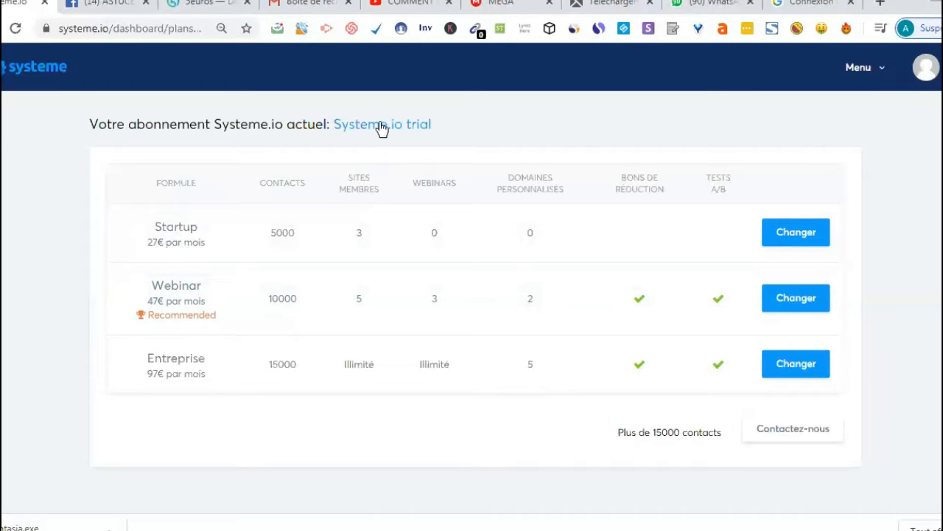
{"action": "mouse_move", "coordinate": [425, 112]}
{"action": "mouse_move", "coordinate": [336, 133]}
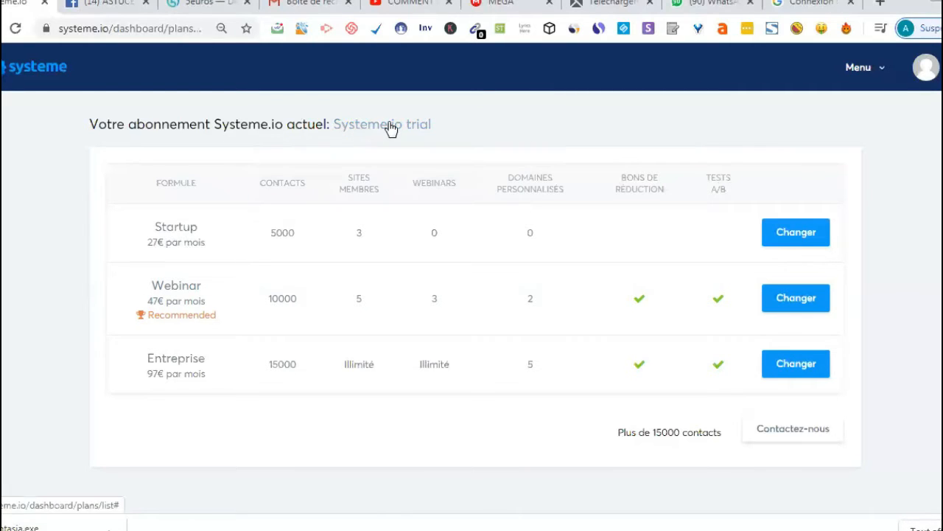
{"action": "mouse_move", "coordinate": [386, 126]}
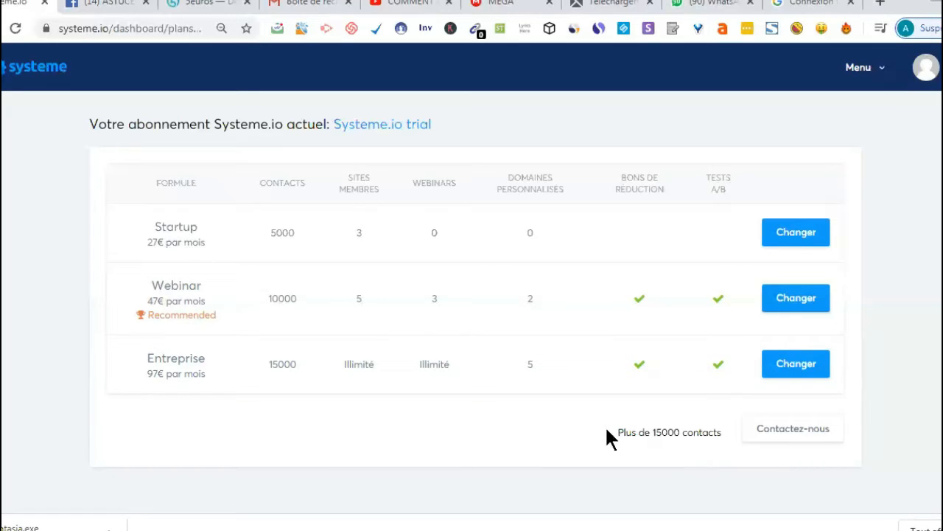
Step: Open the account settings (Paramètres du compte) and review the subdomain, language, timezone and date format options
{"action": "left_click", "coordinate": [886, 77]}
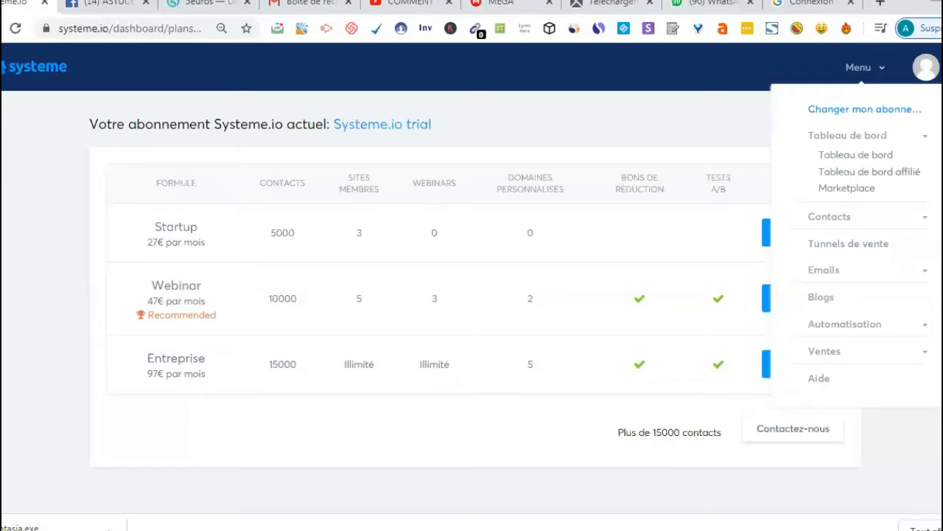
{"action": "left_click", "coordinate": [926, 67]}
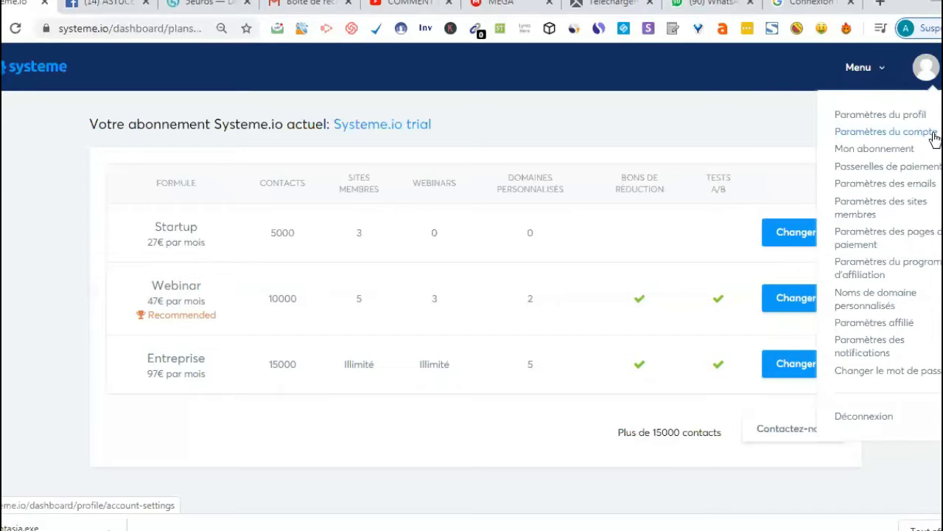
{"action": "left_click", "coordinate": [890, 131]}
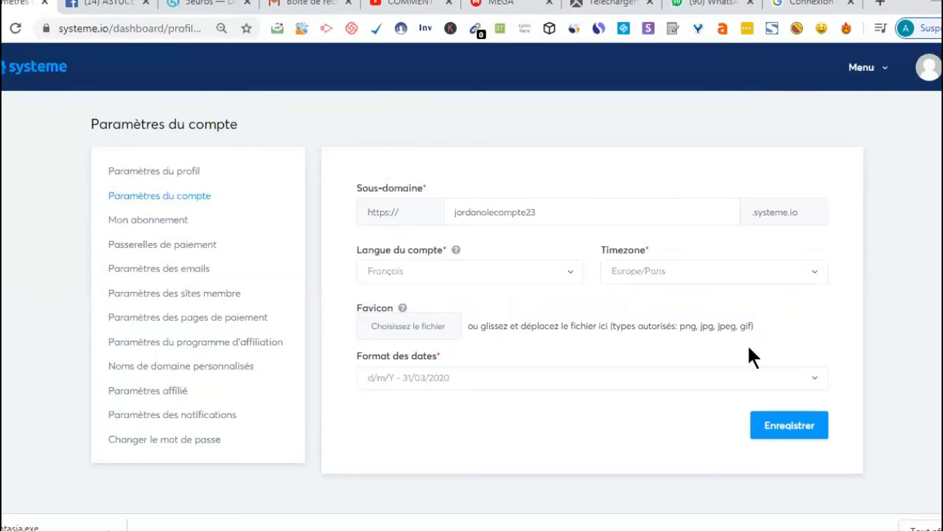
Step: Look through the subscription, profile and payment gateway pages of the account settings
{"action": "left_click", "coordinate": [148, 221]}
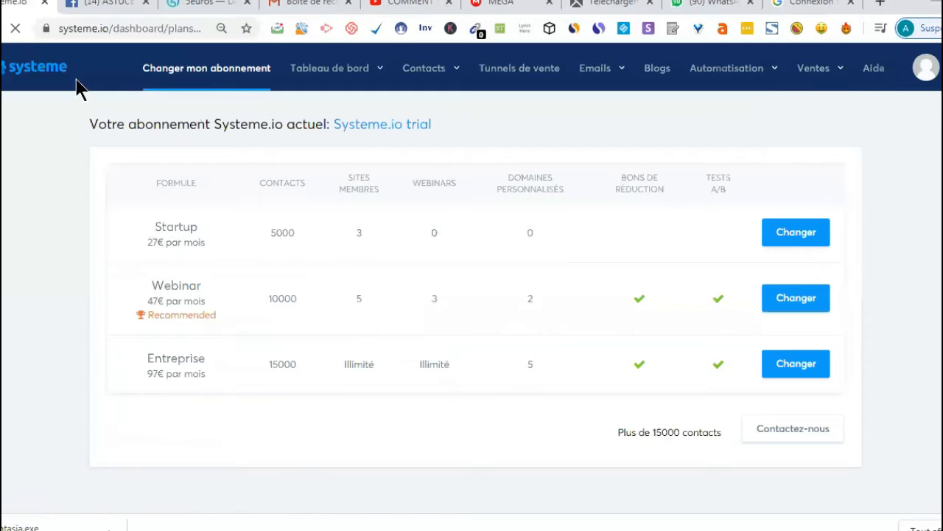
{"action": "left_click", "coordinate": [0, 28]}
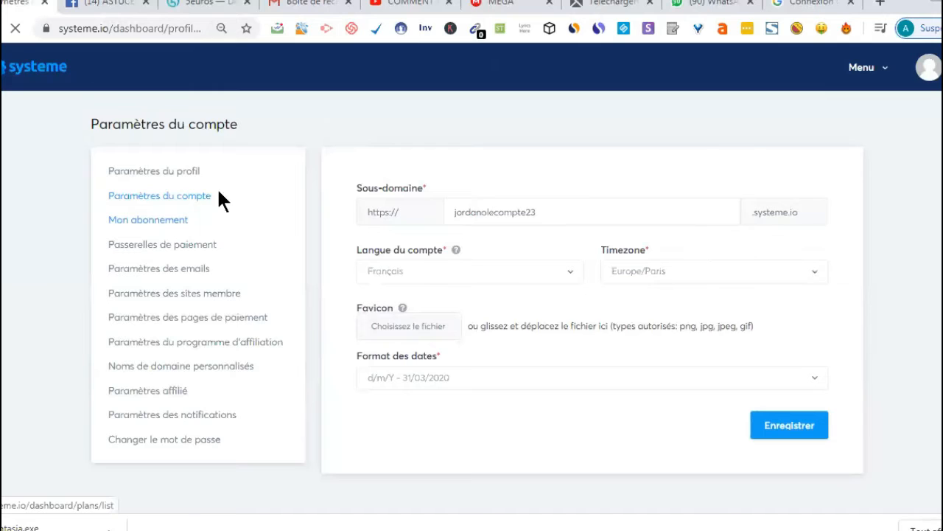
{"action": "left_click", "coordinate": [175, 172]}
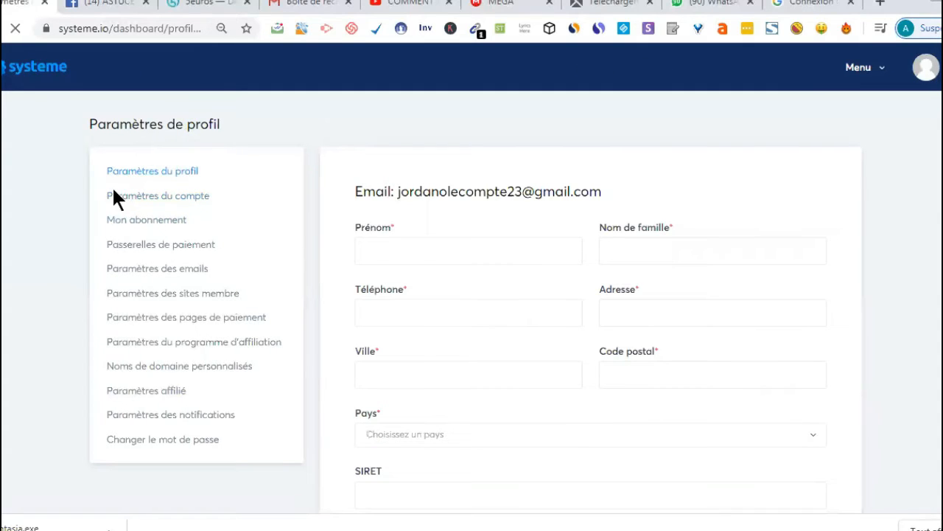
{"action": "left_click", "coordinate": [155, 245]}
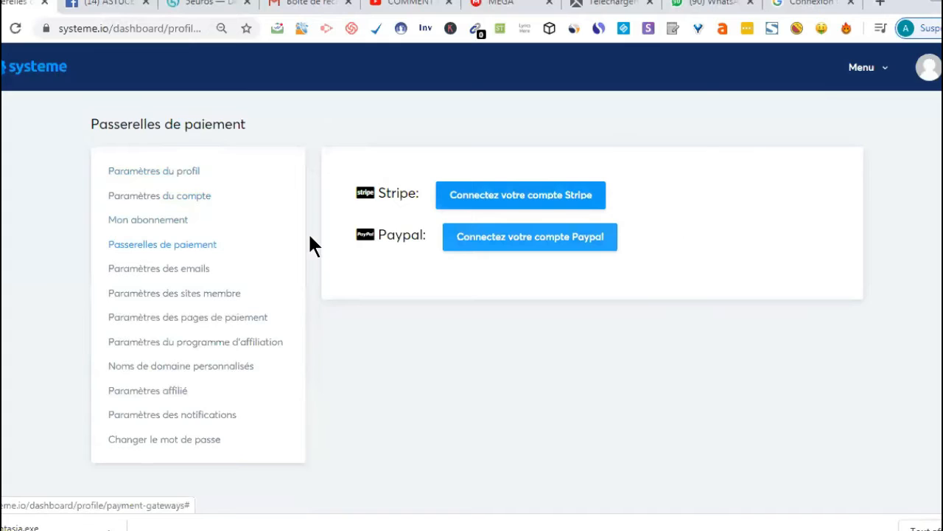
Step: Open the email settings and inspect the sender email address field
{"action": "left_click", "coordinate": [165, 276]}
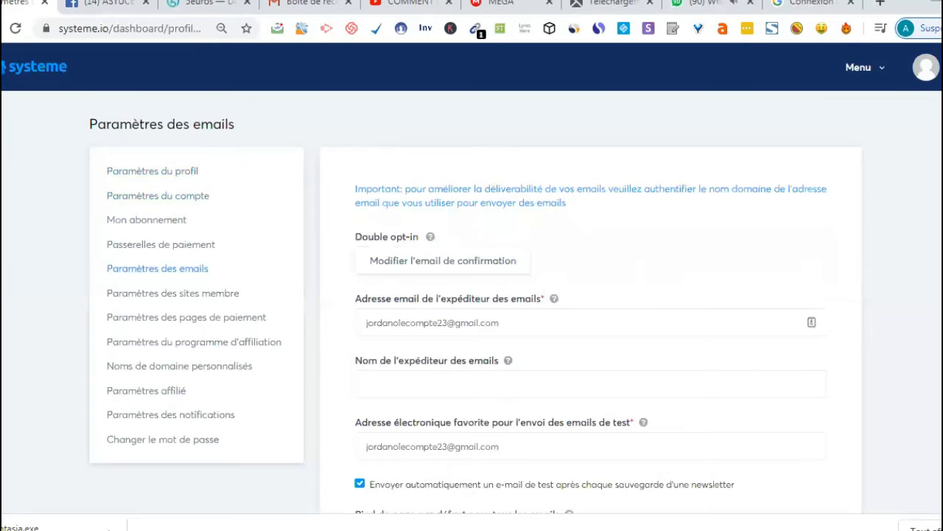
{"action": "scroll", "coordinate": [609, 273], "scroll_direction": "down", "scroll_amount": 1}
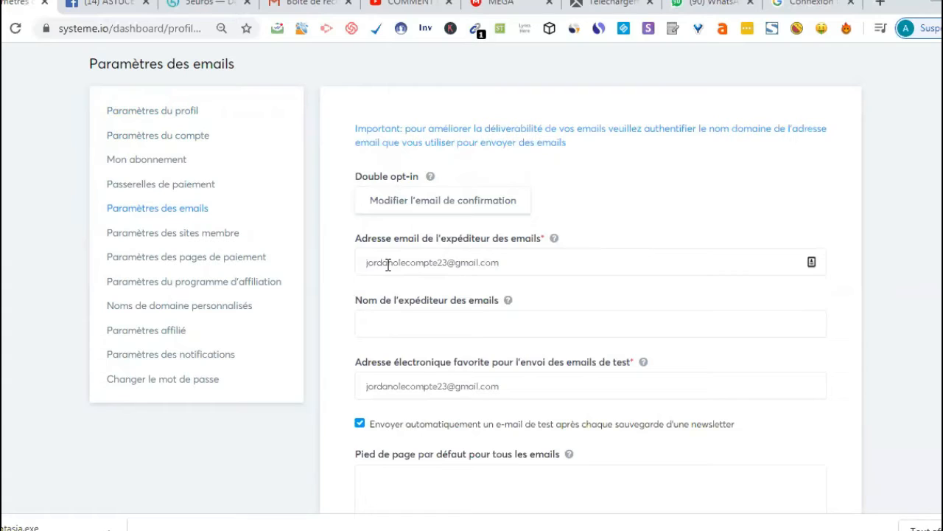
{"action": "left_click", "coordinate": [473, 263]}
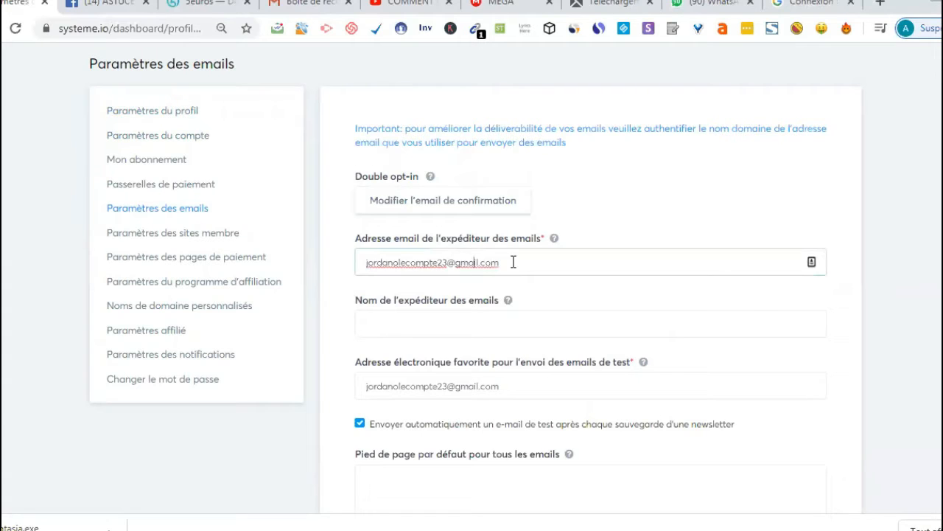
{"action": "left_click", "coordinate": [510, 263], "text": "shift"}
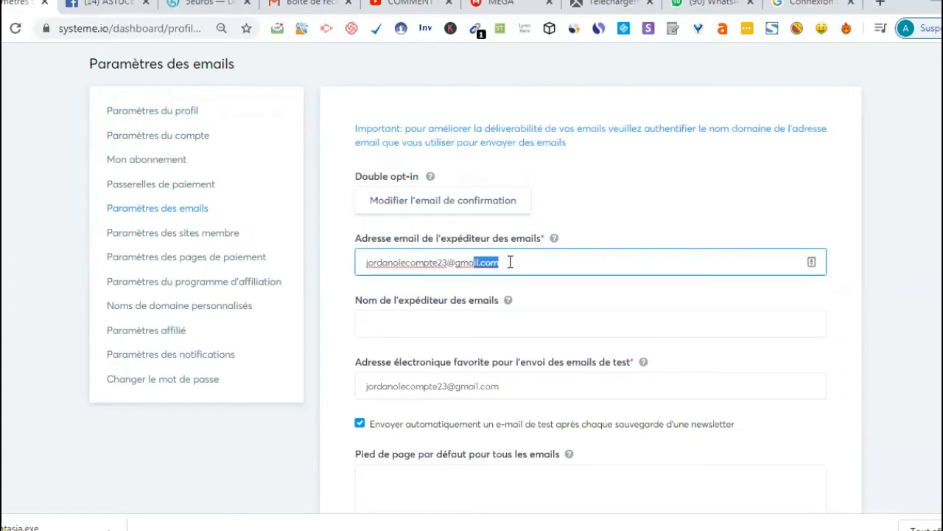
{"action": "left_click", "coordinate": [510, 262]}
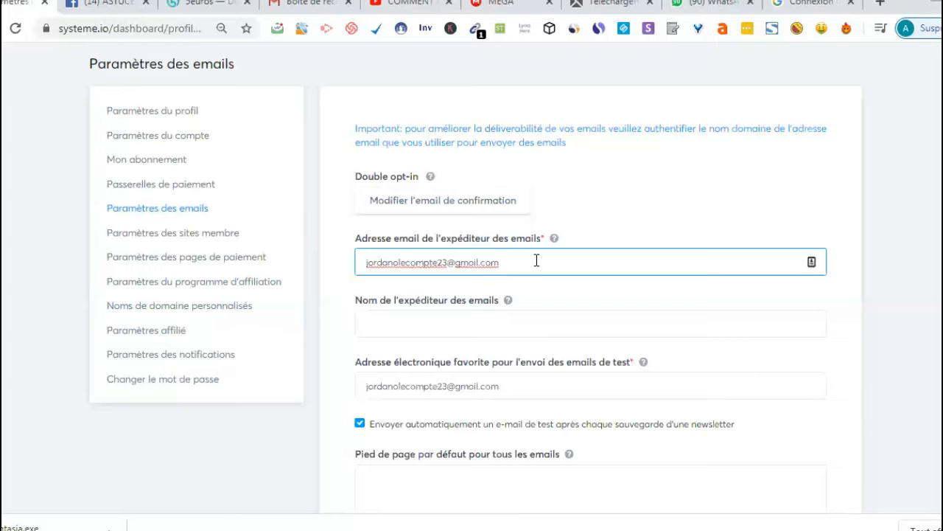
Step: Enter "test systeme io" as the sender name in the email settings
{"action": "left_click", "coordinate": [403, 325]}
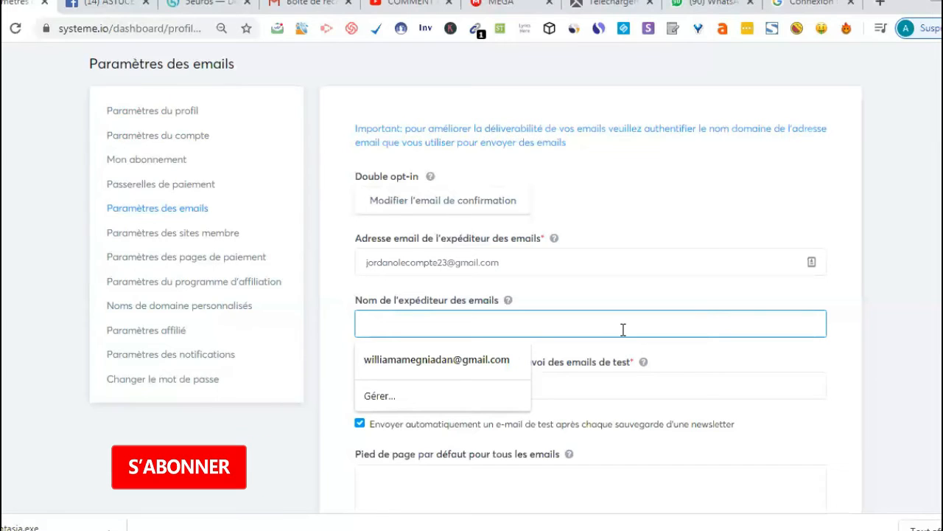
{"action": "type", "text": "tr"}
{"action": "key", "text": "BackSpace"}
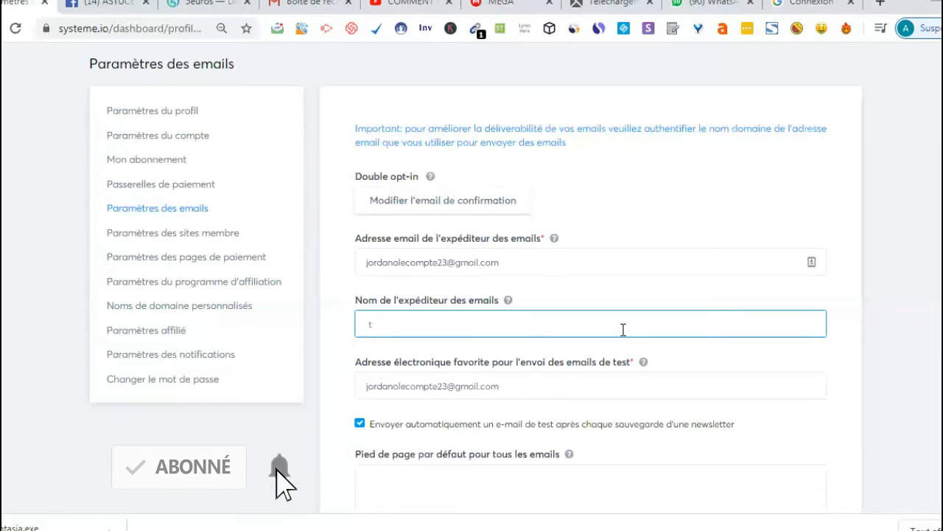
{"action": "type", "text": "st"}
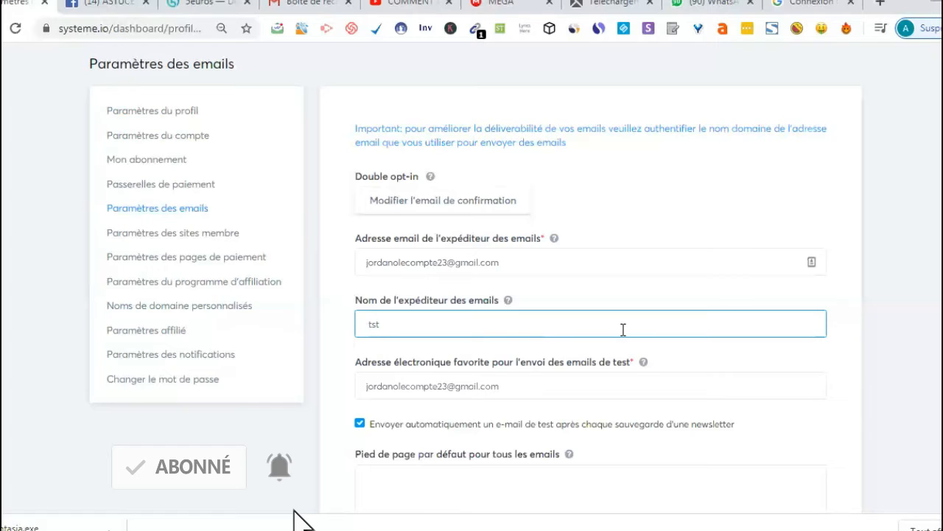
{"action": "type", "text": "e syst"}
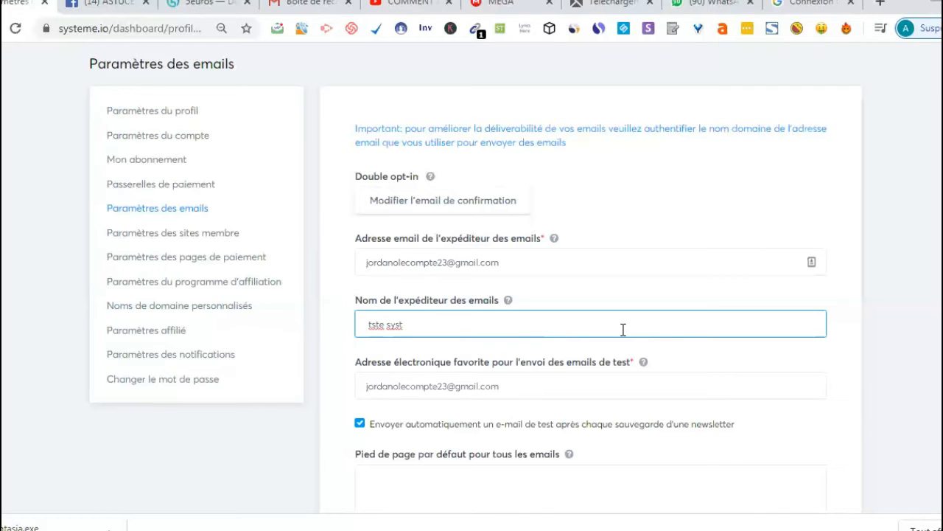
{"action": "type", "text": "eme io"}
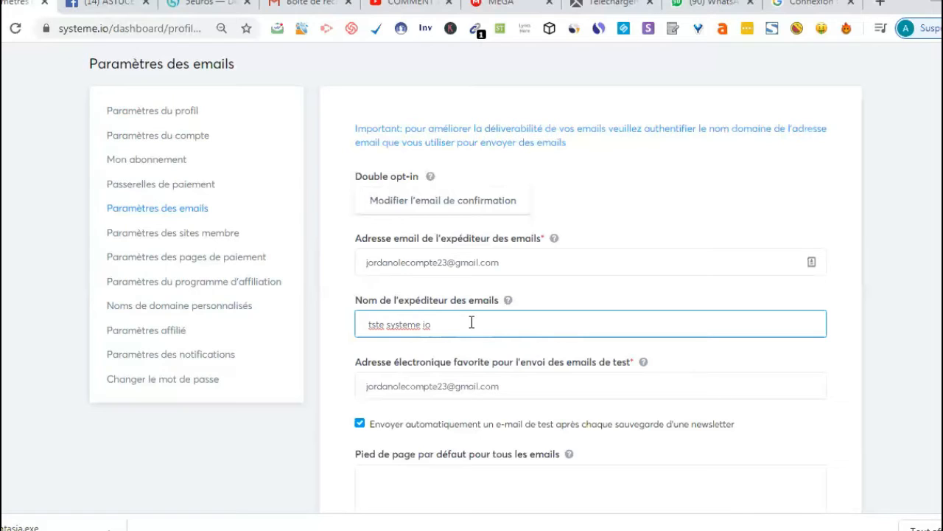
{"action": "left_click", "coordinate": [372, 325]}
{"action": "type", "text": "e"}
{"action": "left_click", "coordinate": [387, 326]}
{"action": "key", "text": "BackSpace"}
Step: Examine the remaining email settings, including the default footer, affiliate link option, unsubscribe link and SendGrid API key help
{"action": "scroll", "coordinate": [762, 290], "scroll_direction": "down", "scroll_amount": 2}
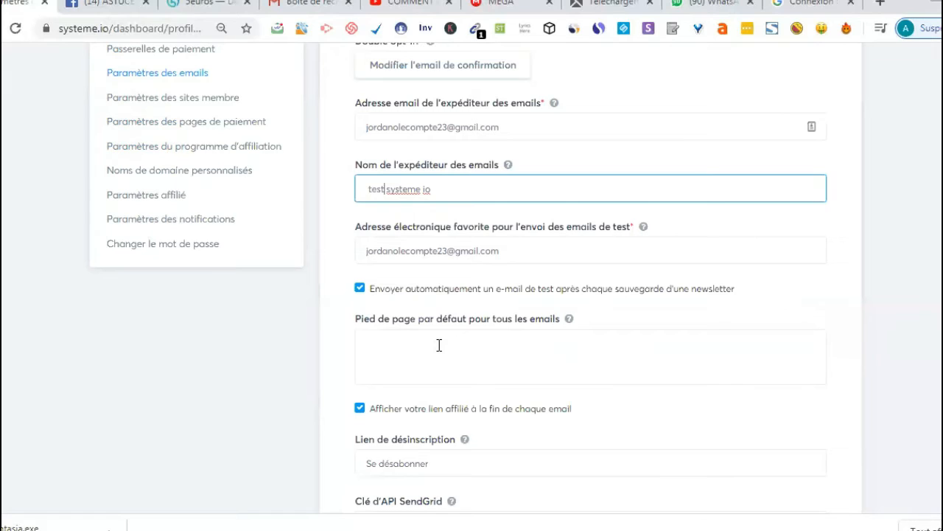
{"action": "left_click", "coordinate": [568, 319]}
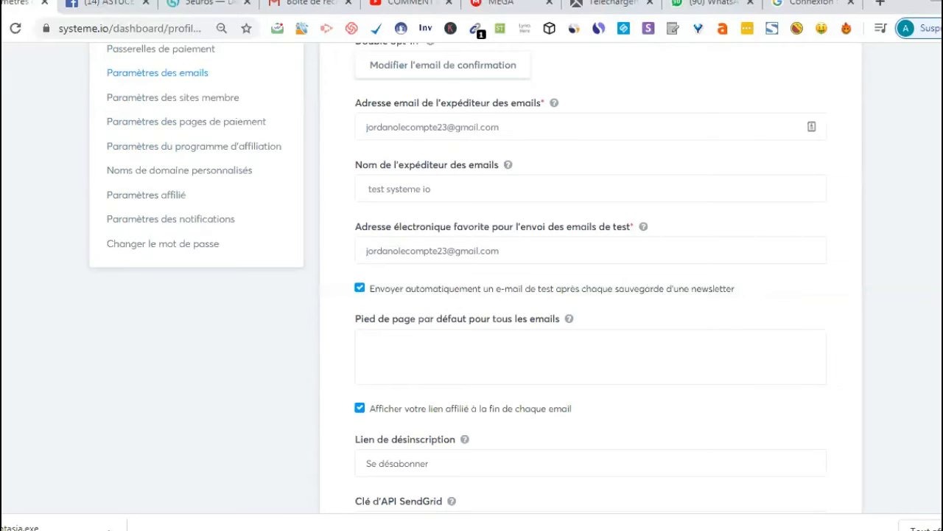
{"action": "scroll", "coordinate": [459, 343], "scroll_direction": "down", "scroll_amount": 3}
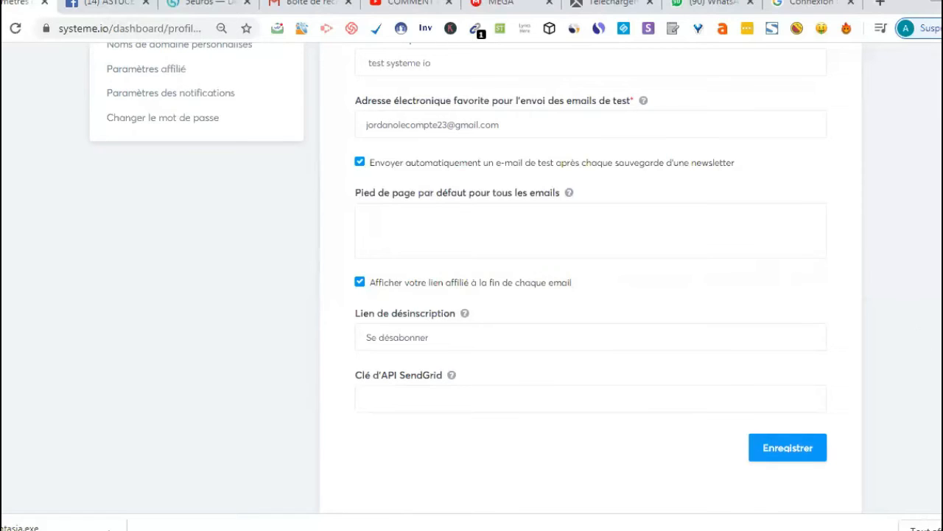
{"action": "scroll", "coordinate": [591, 277], "scroll_direction": "up", "scroll_amount": 1}
{"action": "scroll", "coordinate": [590, 277], "scroll_direction": "up", "scroll_amount": 1}
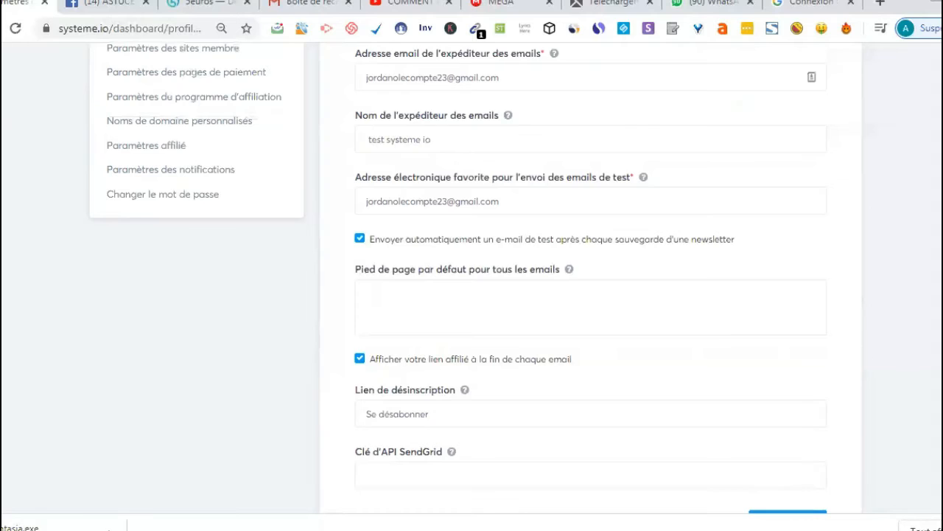
{"action": "scroll", "coordinate": [591, 277], "scroll_direction": "down", "scroll_amount": 1}
{"action": "scroll", "coordinate": [590, 277], "scroll_direction": "down", "scroll_amount": 1}
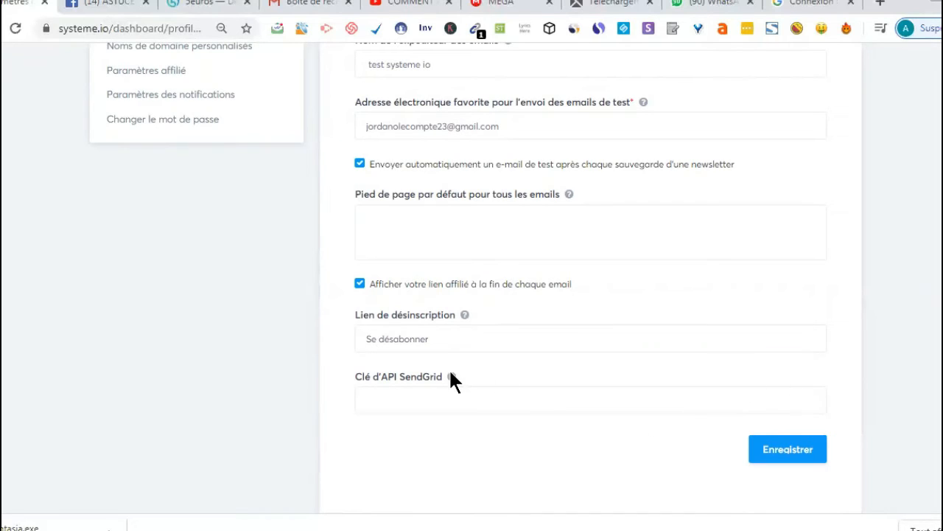
{"action": "mouse_move", "coordinate": [451, 376]}
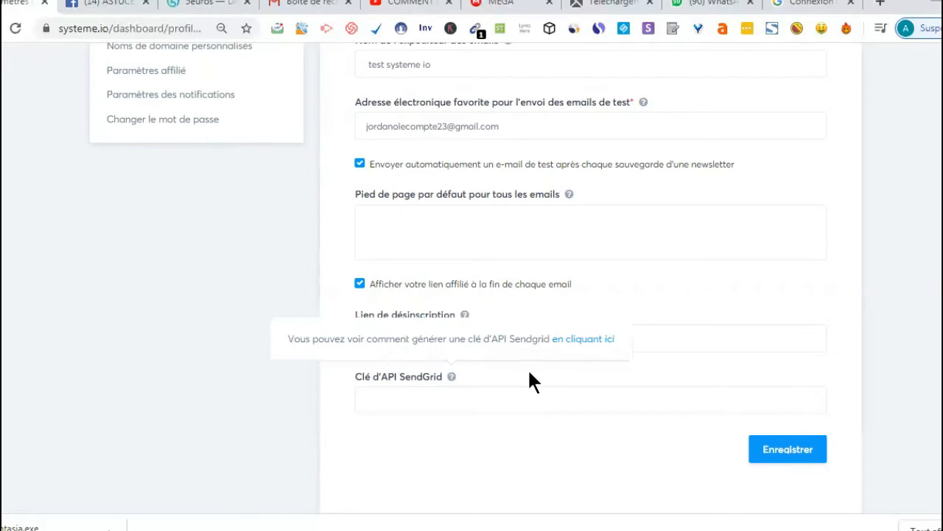
{"action": "left_click", "coordinate": [506, 405]}
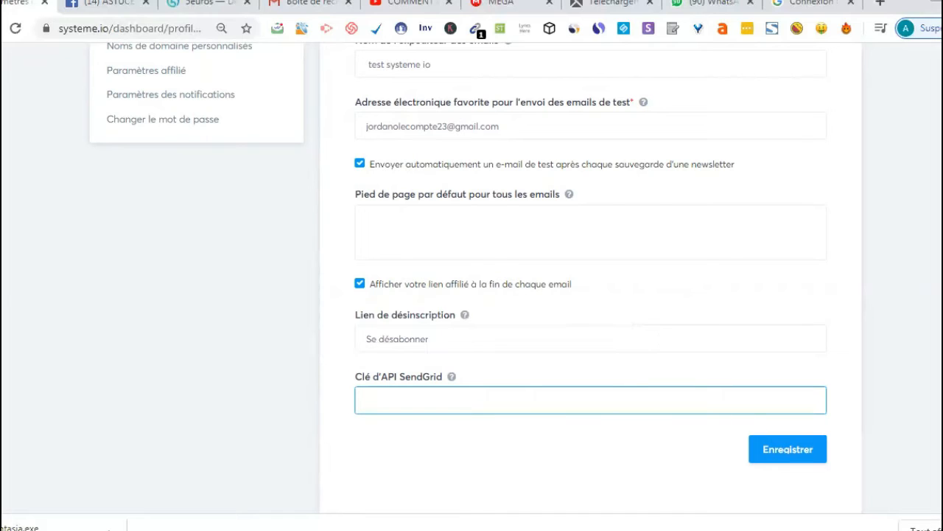
{"action": "scroll", "coordinate": [590, 277], "scroll_direction": "up", "scroll_amount": 1}
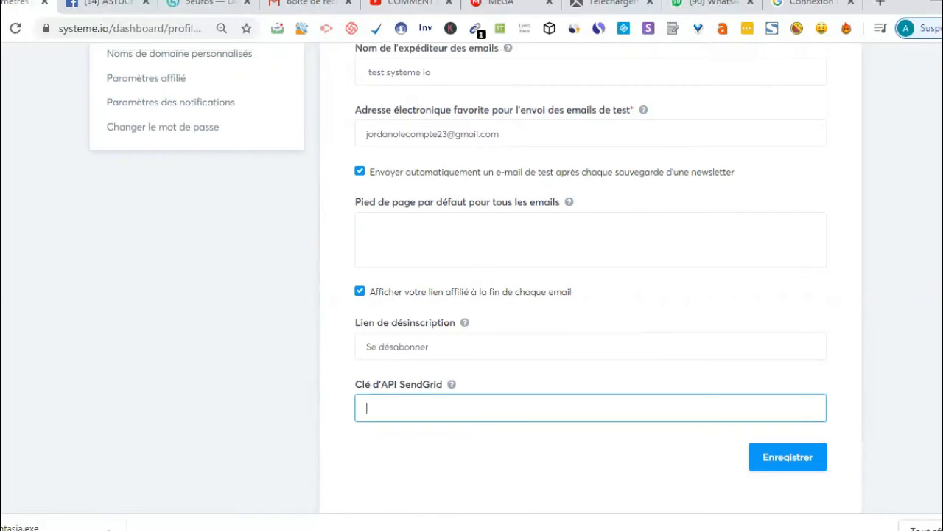
{"action": "scroll", "coordinate": [590, 277], "scroll_direction": "up", "scroll_amount": 2}
{"action": "scroll", "coordinate": [589, 278], "scroll_direction": "up", "scroll_amount": 1}
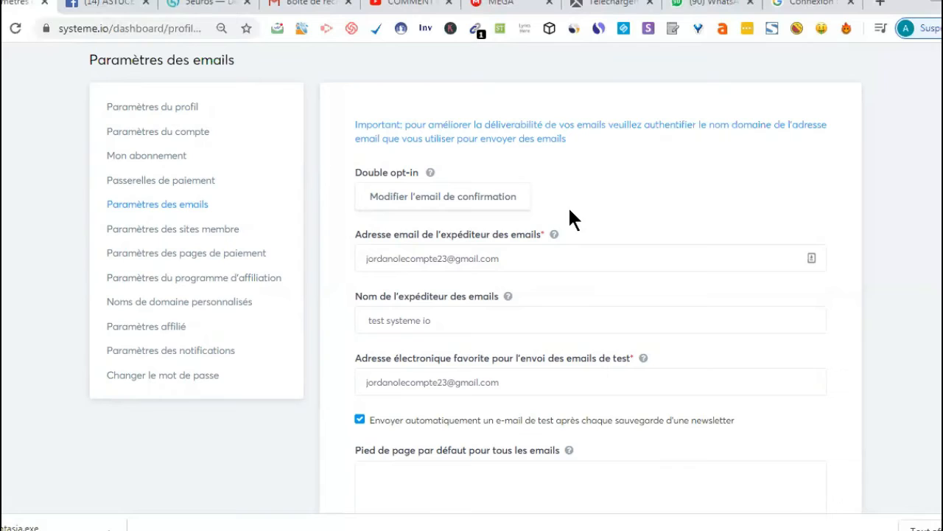
Step: Review the member site settings, then the general terms text in the payment page settings
{"action": "left_click", "coordinate": [206, 235]}
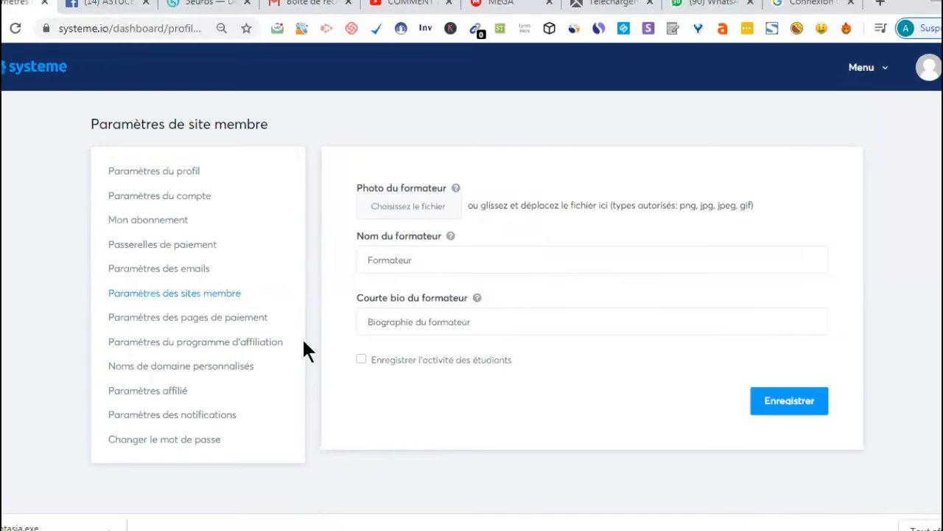
{"action": "left_click", "coordinate": [238, 330]}
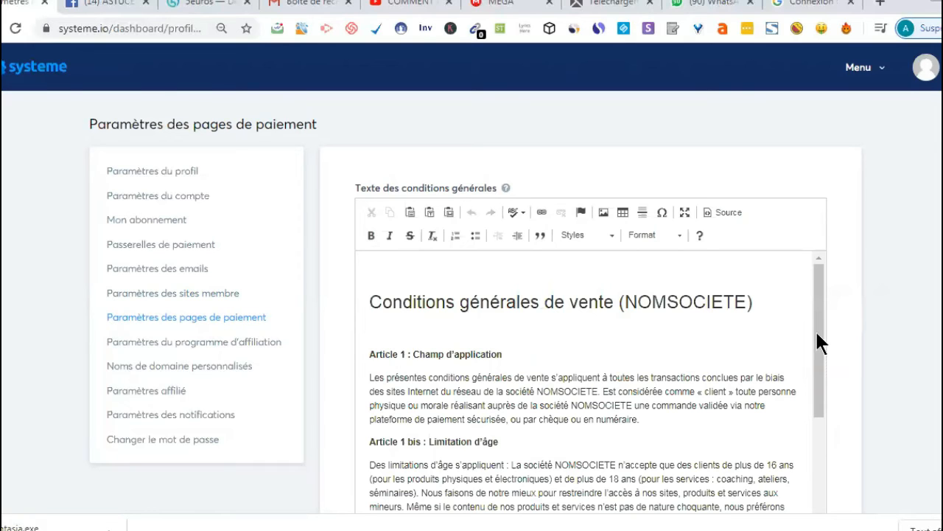
{"action": "left_click_drag", "start_coordinate": [818, 332], "coordinate": [818, 378]}
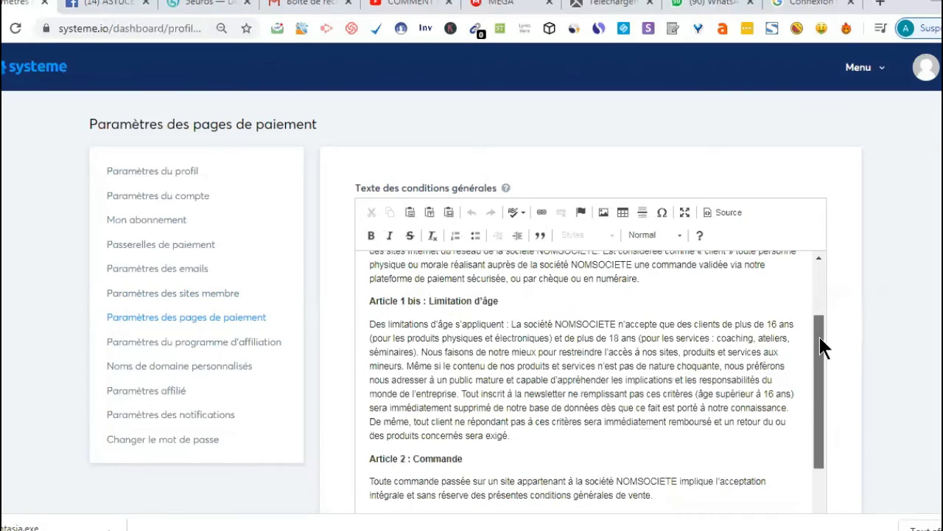
Step: Read through the general terms of sale text in the payment page settings, from its opening articles to the payment and delivery articles
{"action": "scroll", "coordinate": [722, 336], "scroll_direction": "up", "scroll_amount": 1}
{"action": "scroll", "coordinate": [708, 287], "scroll_direction": "up", "scroll_amount": 1}
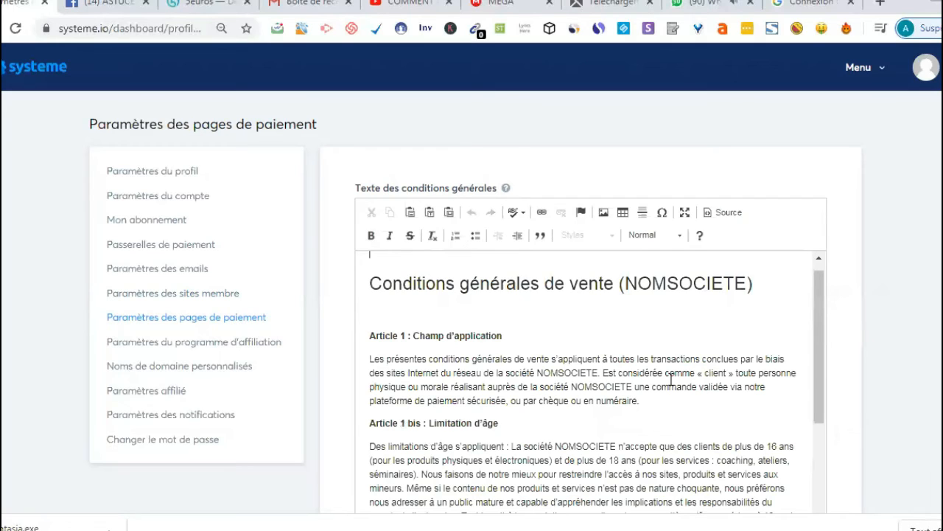
{"action": "left_click", "coordinate": [813, 438]}
{"action": "scroll", "coordinate": [808, 518], "scroll_direction": "down", "scroll_amount": 5}
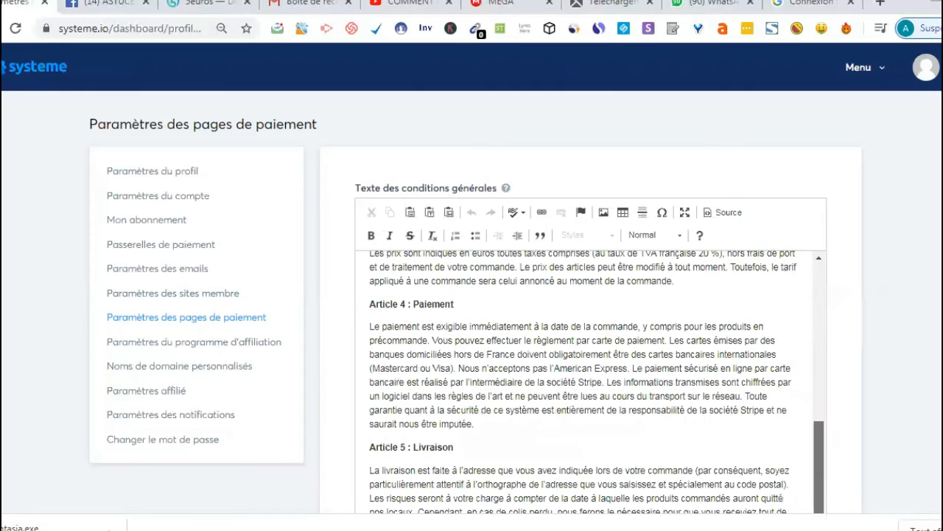
{"action": "scroll", "coordinate": [806, 509], "scroll_direction": "up", "scroll_amount": 1}
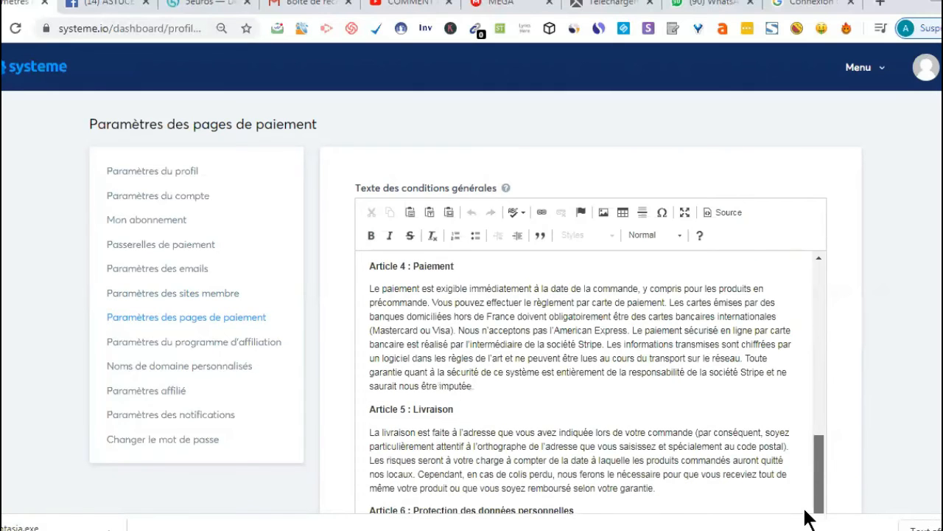
{"action": "scroll", "coordinate": [803, 479], "scroll_direction": "up", "scroll_amount": 2}
{"action": "scroll", "coordinate": [798, 365], "scroll_direction": "up", "scroll_amount": 5}
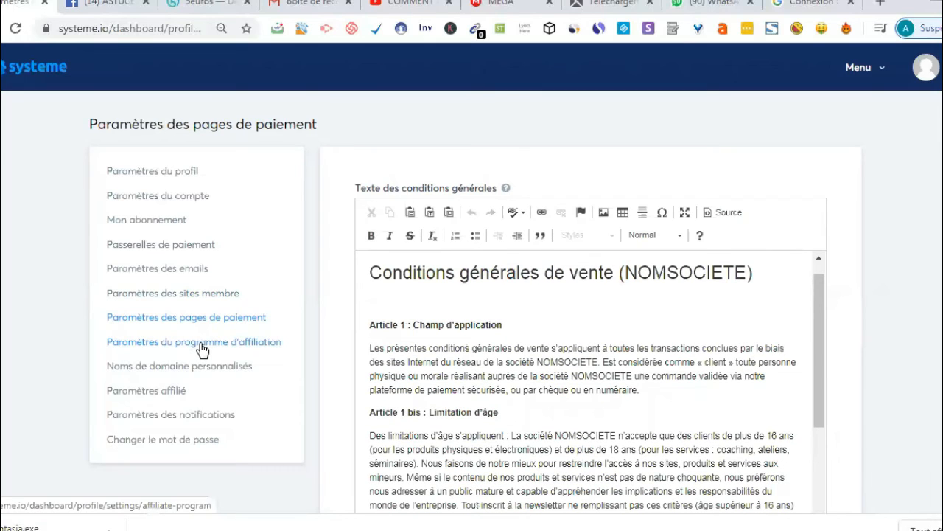
Step: Review the affiliate program's commission and payout settings, and open the custom domain names settings
{"action": "left_click", "coordinate": [203, 349]}
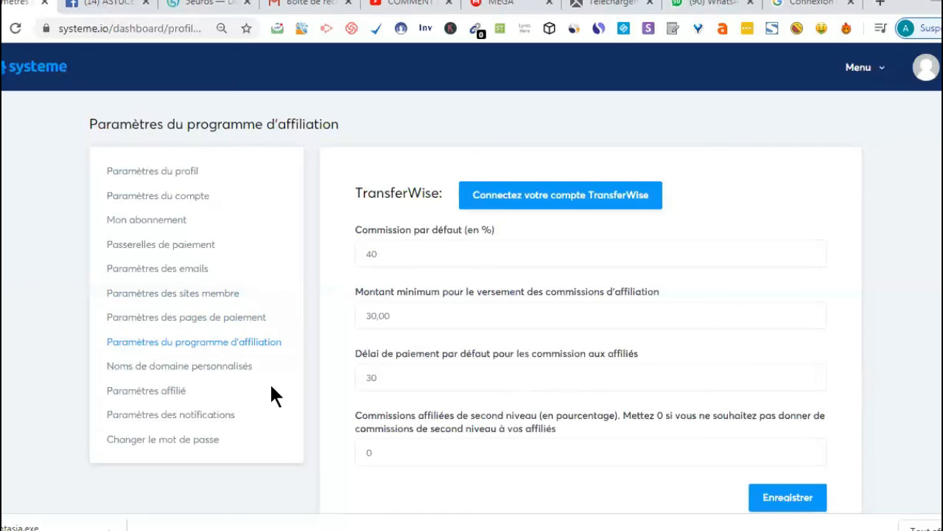
{"action": "left_click", "coordinate": [229, 372]}
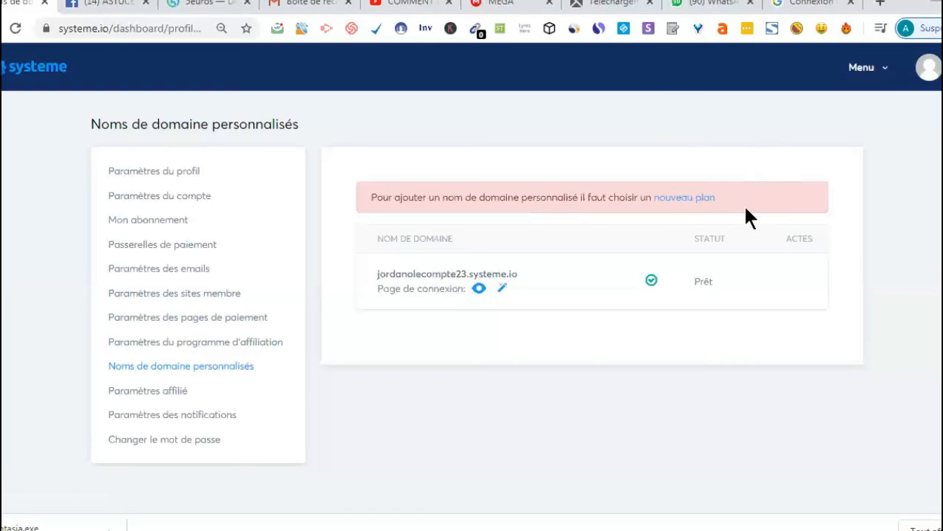
Step: Open the affiliate settings and inspect the payment methods offered for receiving commissions, leaving none selected
{"action": "left_click", "coordinate": [168, 394]}
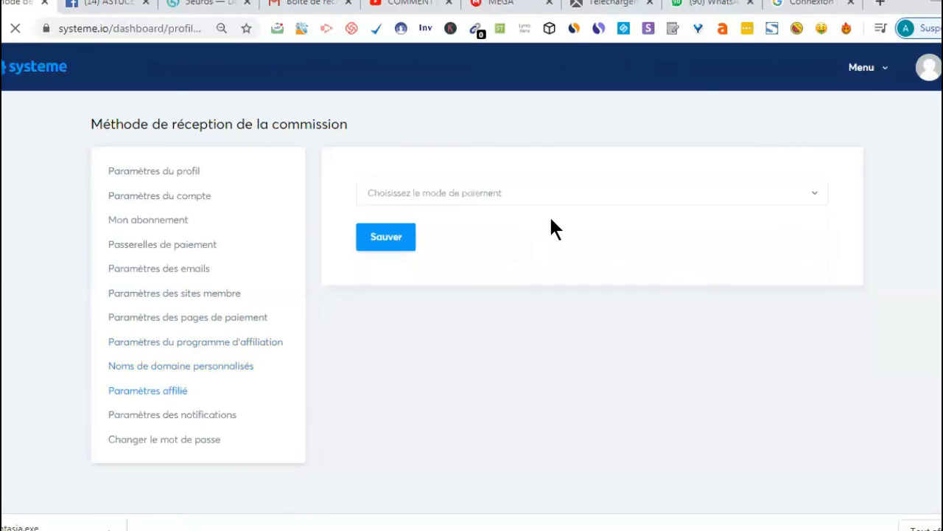
{"action": "left_click", "coordinate": [819, 197]}
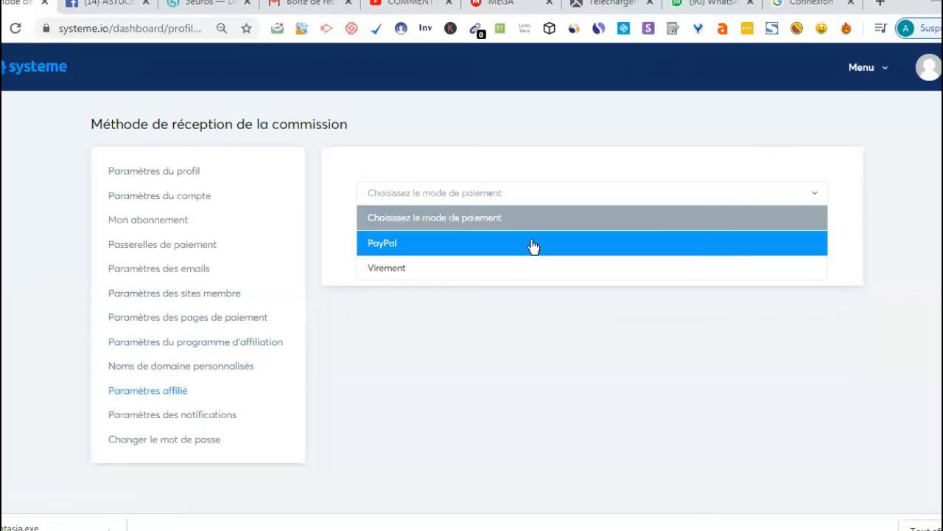
{"action": "left_click", "coordinate": [647, 159]}
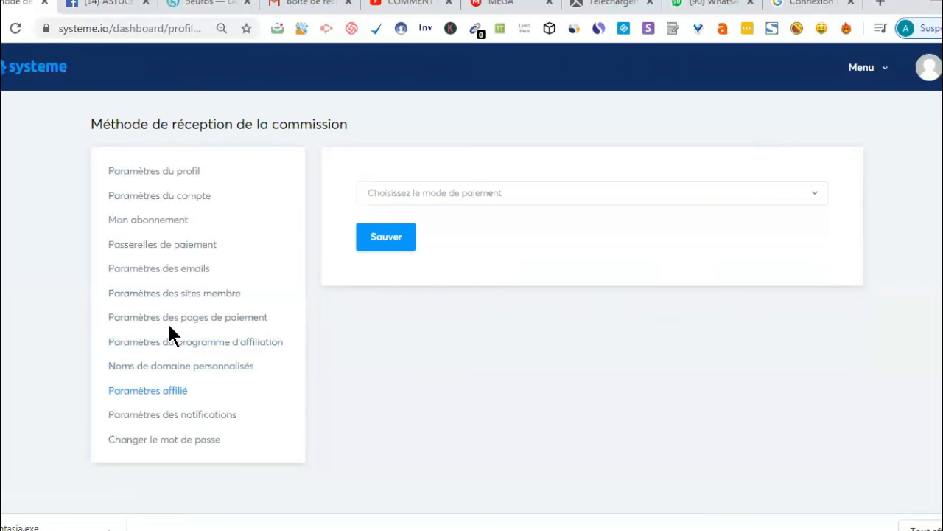
Step: Review the email notification and invoice options in the notification settings, and open the password change page
{"action": "left_click", "coordinate": [185, 422]}
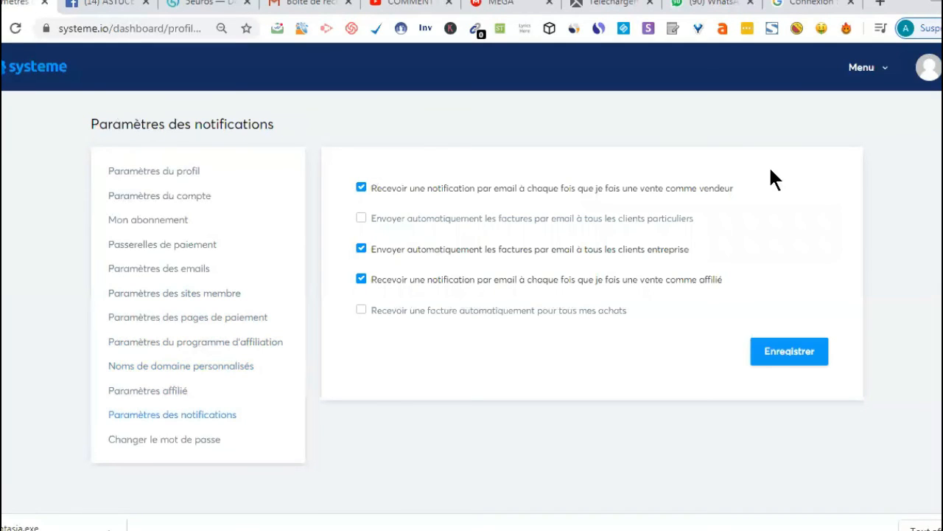
{"action": "left_click", "coordinate": [174, 442]}
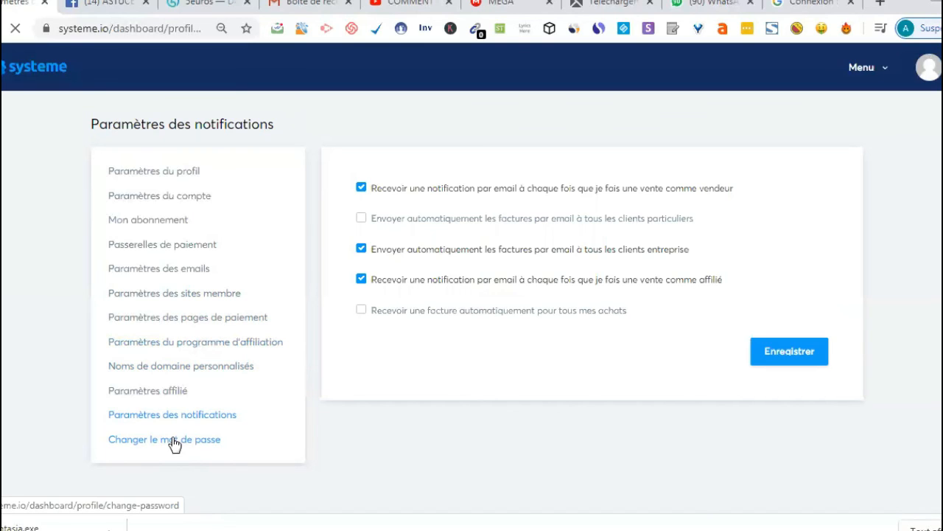